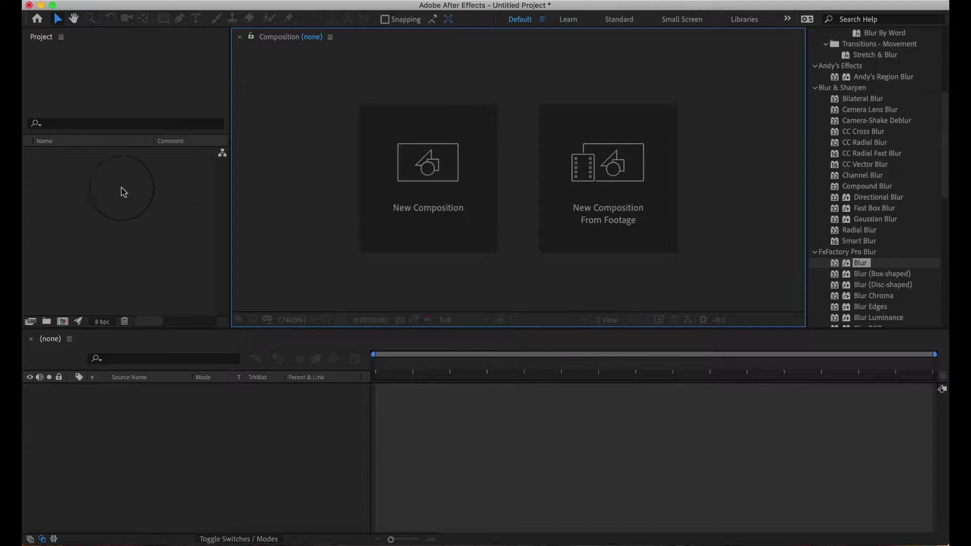
left_click(101, 62)
left_click(266, 113)
left_click(164, 199)
left_click(254, 148)
left_click(193, 221)
left_click(295, 199)
left_click(165, 83)
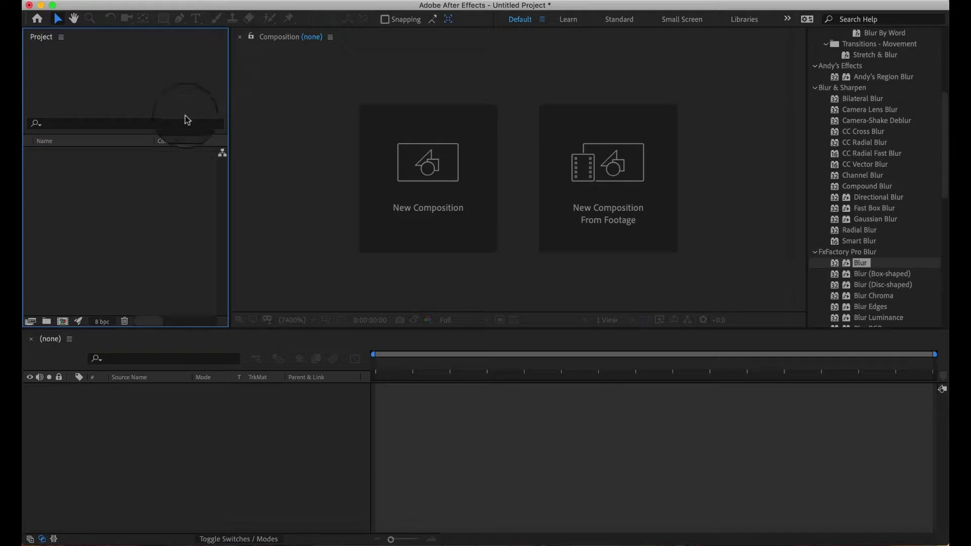
Import arrow.png from the 1. intro folder as footage.
double_click(101, 214)
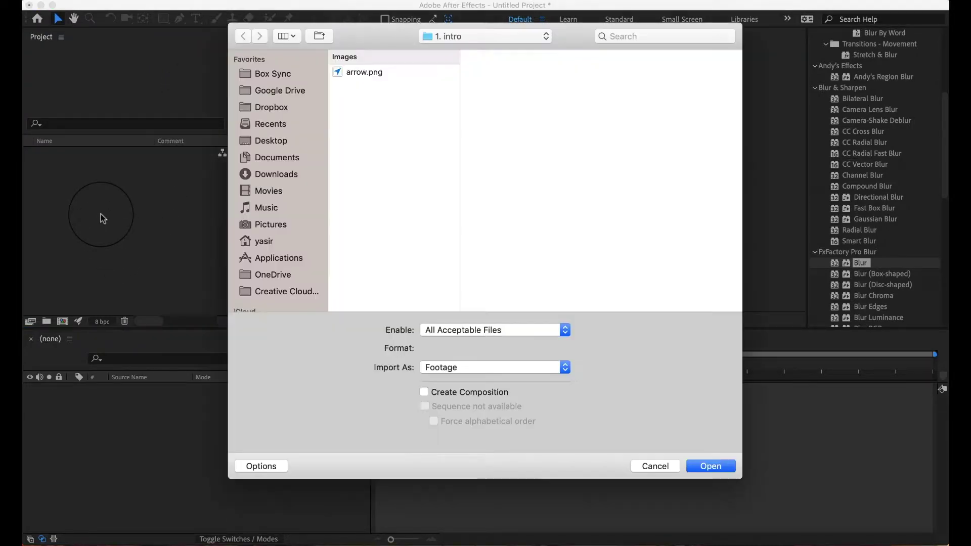
left_click(430, 37)
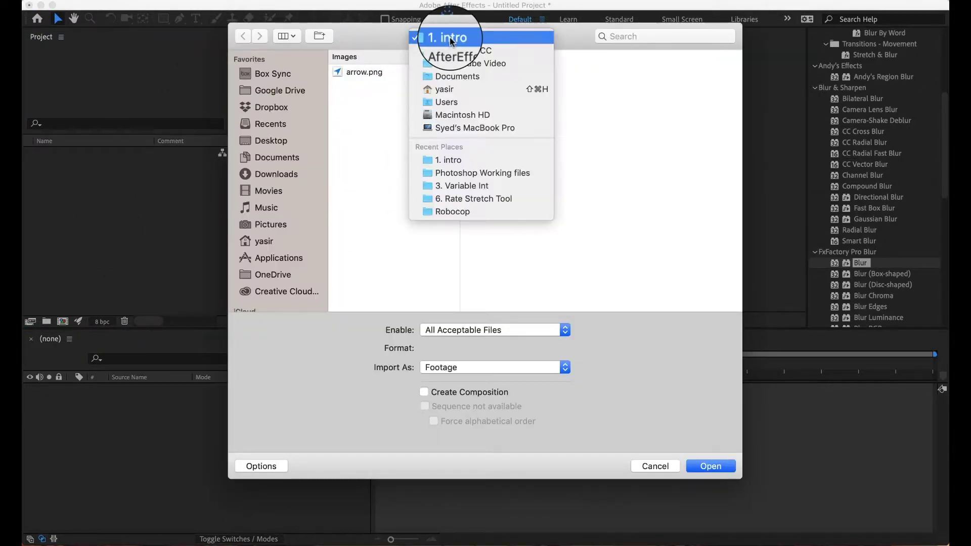
left_click(452, 39)
left_click(360, 72)
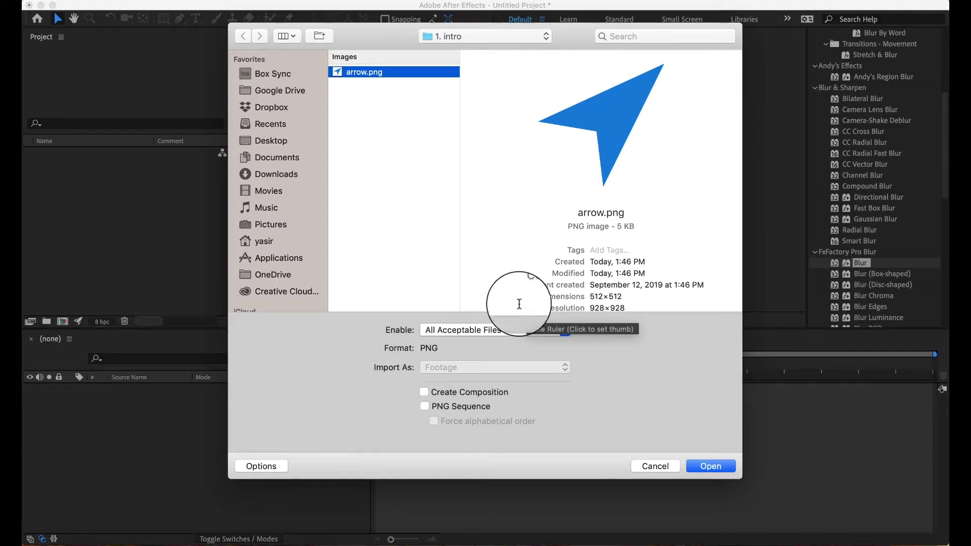
left_click(709, 466)
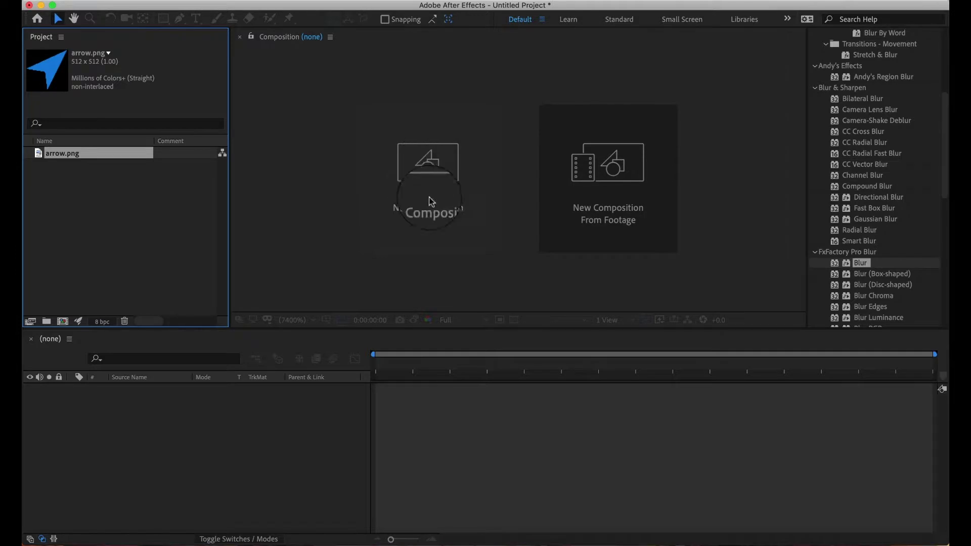
Create a 1920 x 1080, 30 fps, 10-second composition and add arrow.png to it as a layer.
left_click(429, 162)
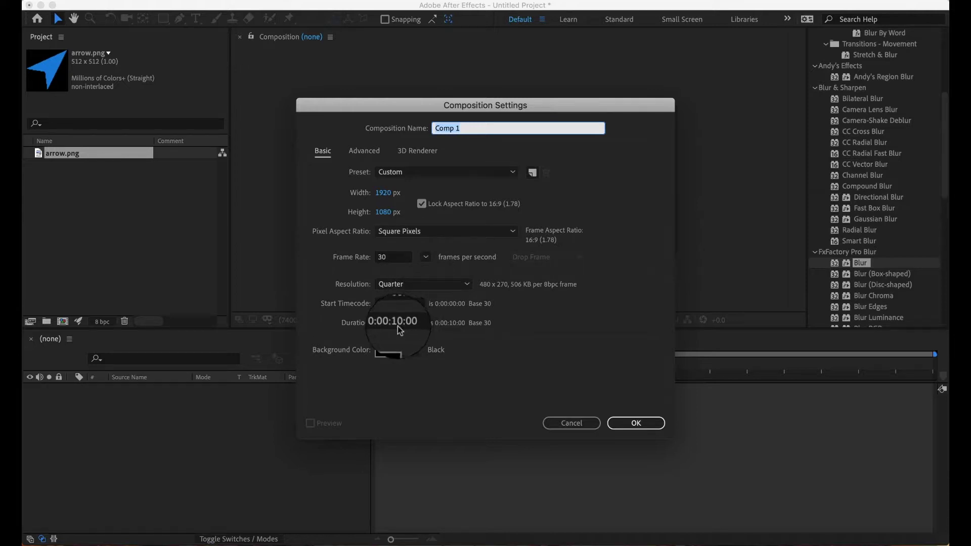
left_click(635, 424)
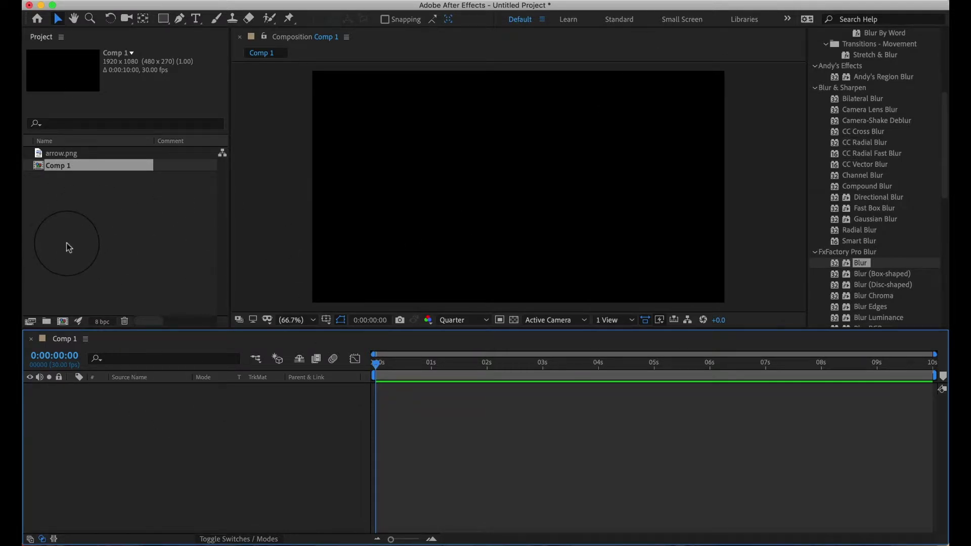
left_click_drag(55, 166, 452, 171)
key("Delete")
left_click_drag(63, 156, 156, 378)
left_click_drag(105, 417, 105, 417)
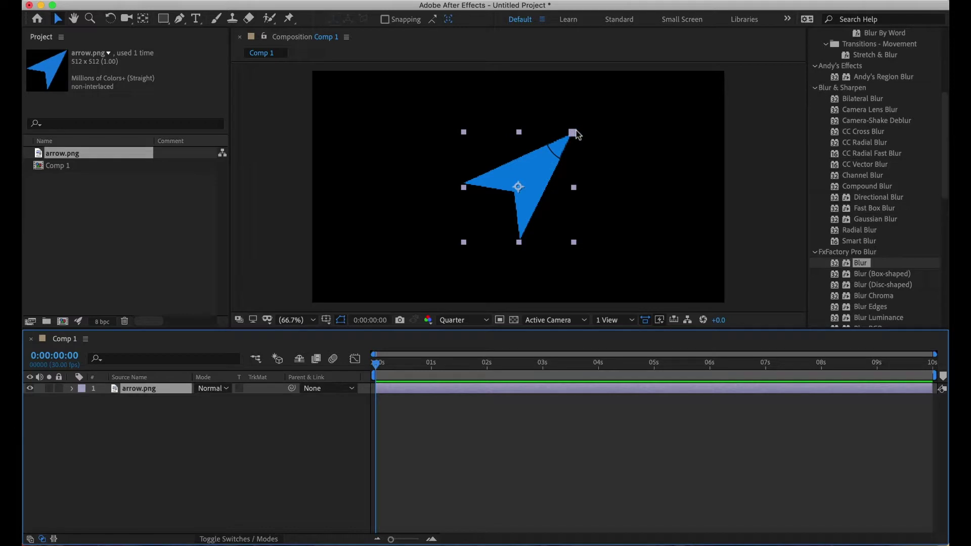
Scale the arrow down to about 28.5% and place it in the frame's lower-left corner at about 114, 972.
left_click_drag(575, 133, 346, 274)
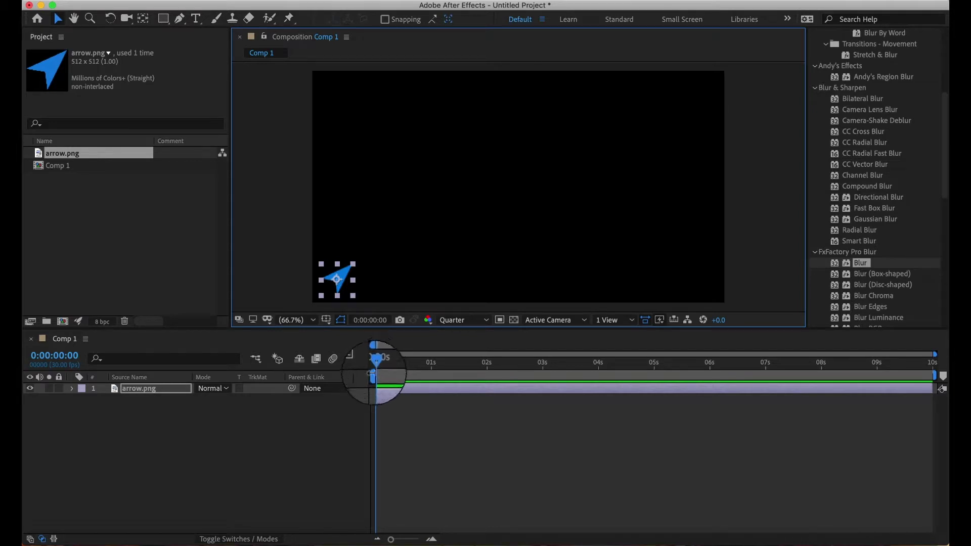
left_click(381, 369)
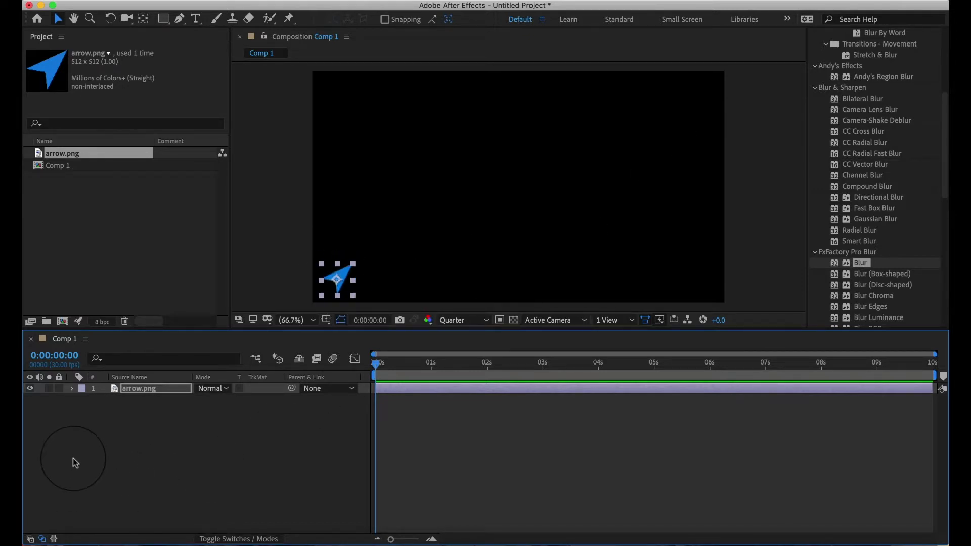
Animate the arrow's Position with a keyframe at 0 seconds and a second one at 2 seconds in the frame's upper-right corner, about 1812, 102.
left_click(71, 388)
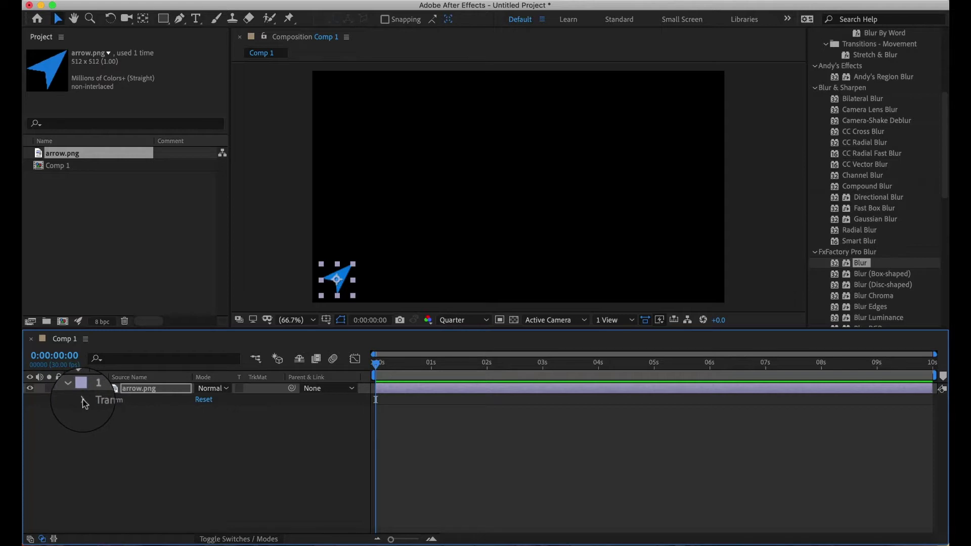
left_click(84, 400)
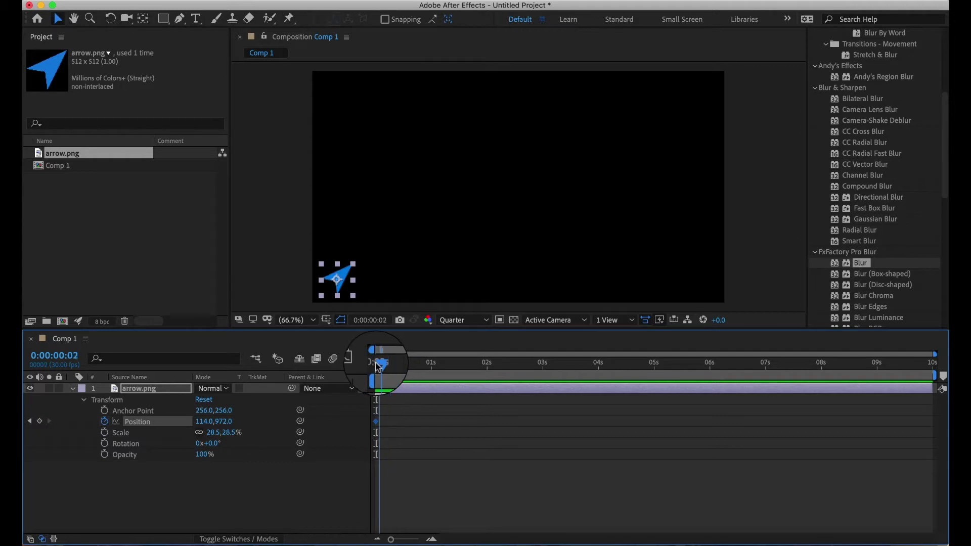
mouse_move(344, 277)
left_mouse_down()
mouse_move(399, 260)
mouse_move(733, 61)
mouse_move(587, 157)
mouse_move(375, 256)
mouse_move(343, 280)
left_mouse_up()
key("super+z")
left_click_drag(376, 364, 488, 373)
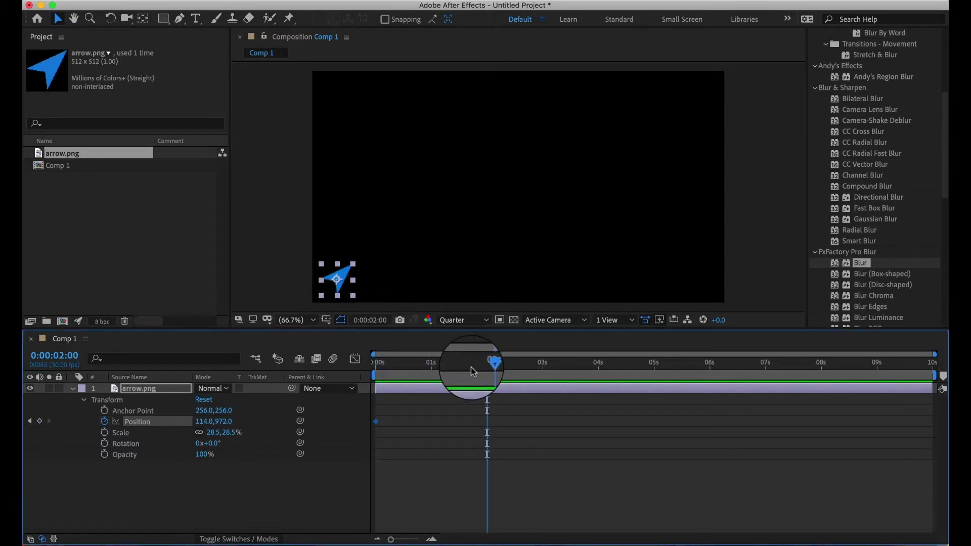
left_click_drag(334, 281, 710, 92)
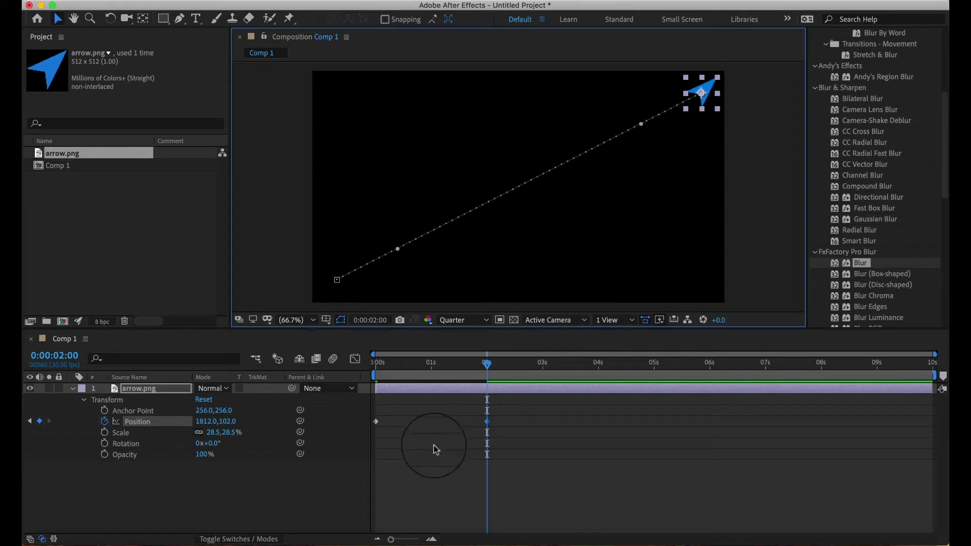
Play back the arrow's movement from the start of the composition.
left_click_drag(487, 363, 349, 372)
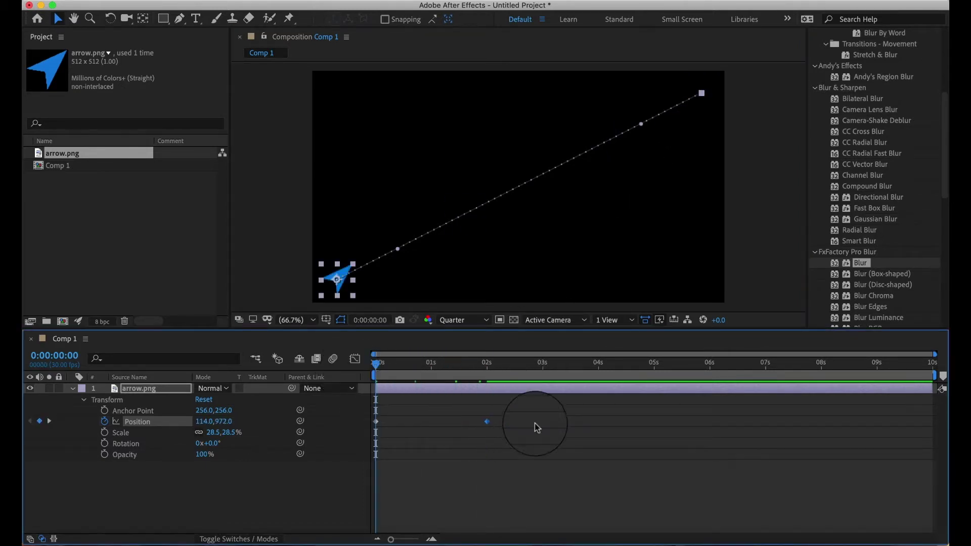
key("space")
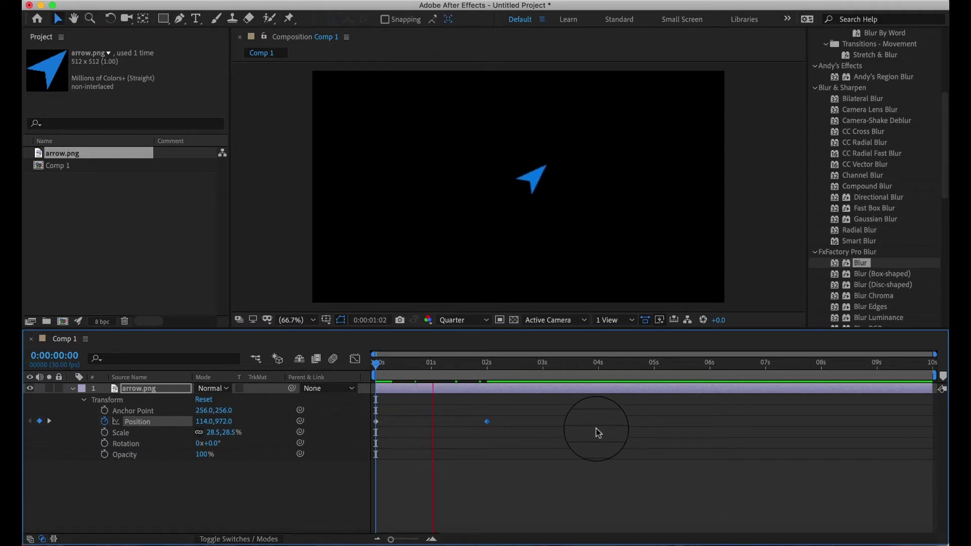
key("space")
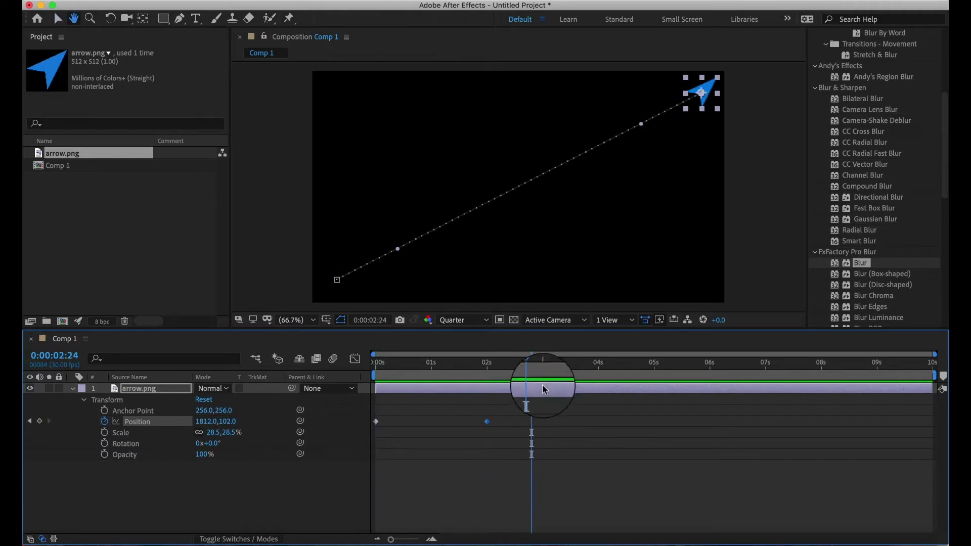
Shorten the work area to end at about 2 seconds and preview the arrow's movement within it.
left_click_drag(531, 364, 344, 368)
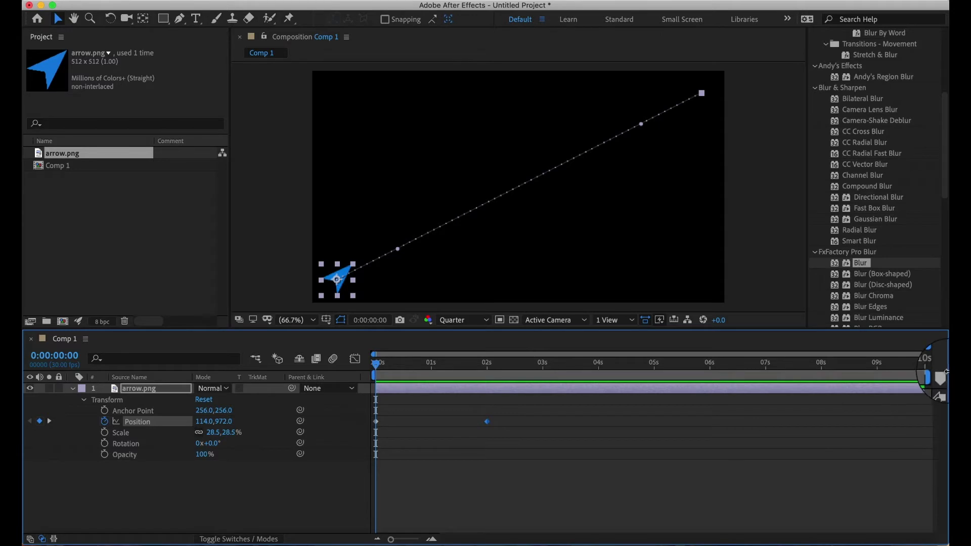
left_click_drag(935, 375, 497, 379)
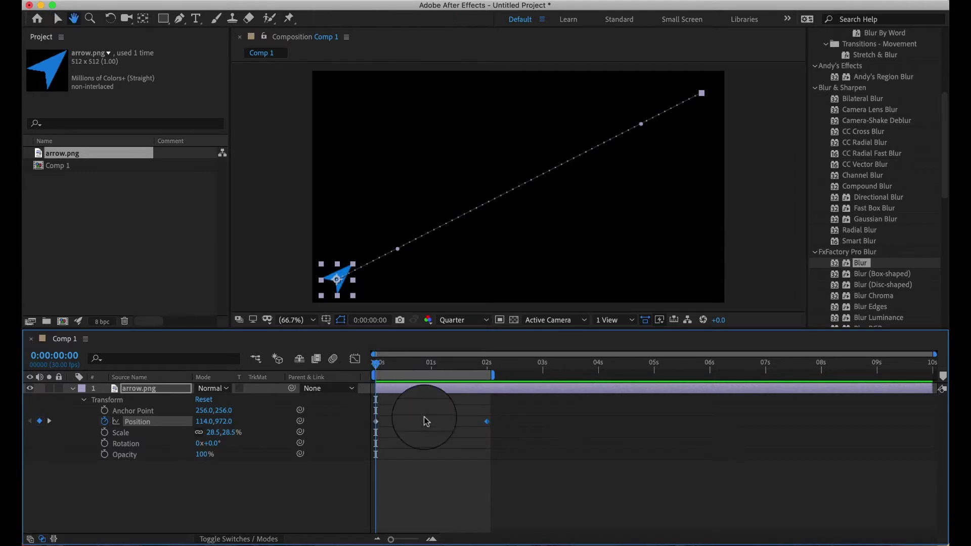
key("space")
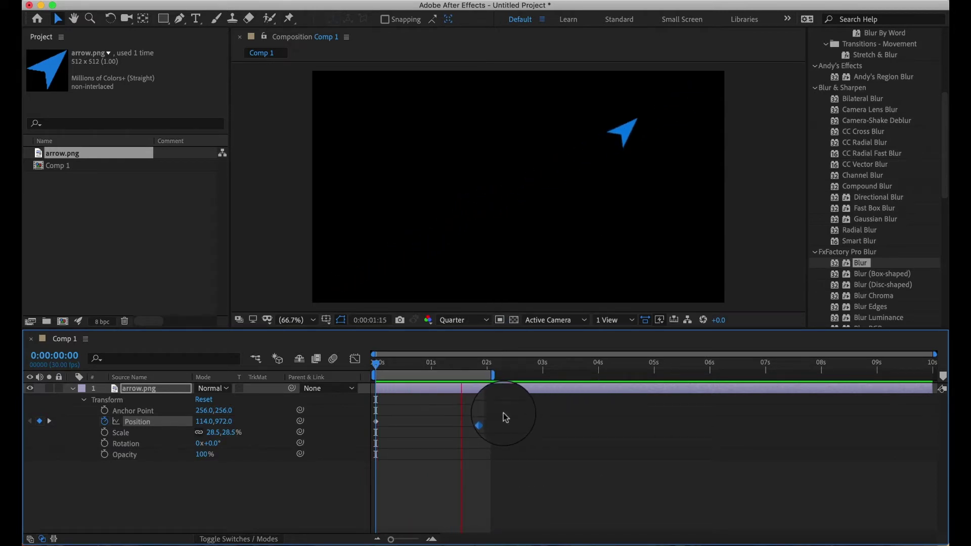
key("space")
left_click_drag(413, 363, 375, 364)
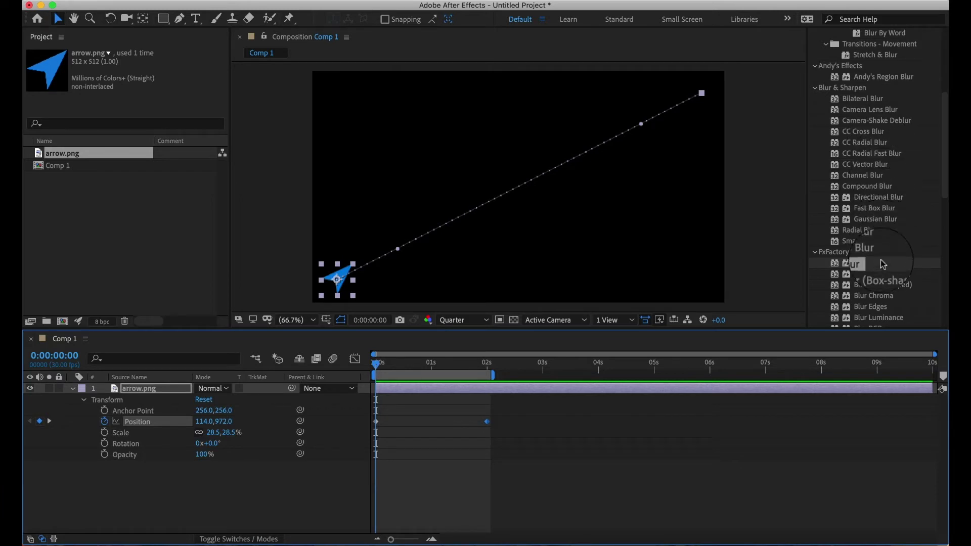
Apply the FxFactory Pro Blur effect to the arrow layer and set its Radius to 0.
left_click(869, 249)
left_click(867, 222)
left_click(863, 261)
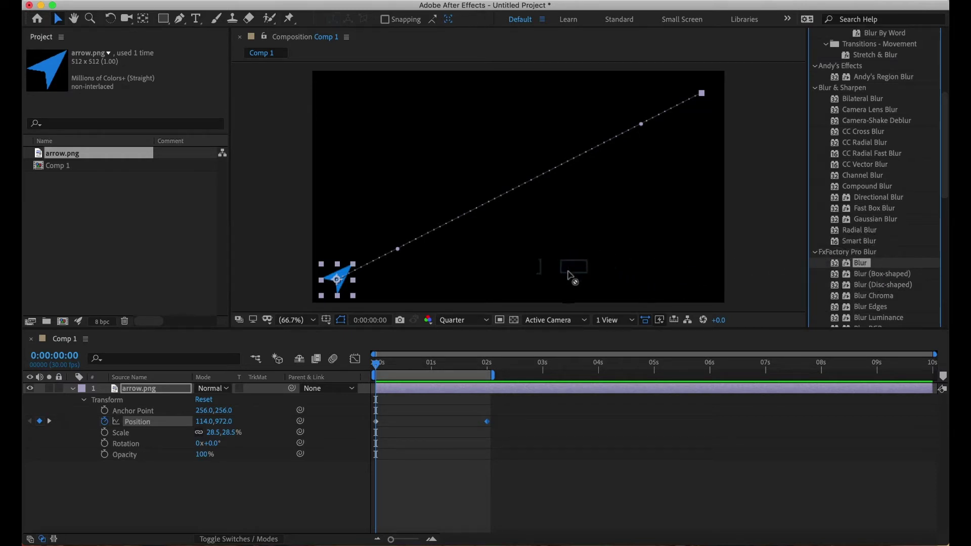
left_click_drag(479, 312, 436, 393)
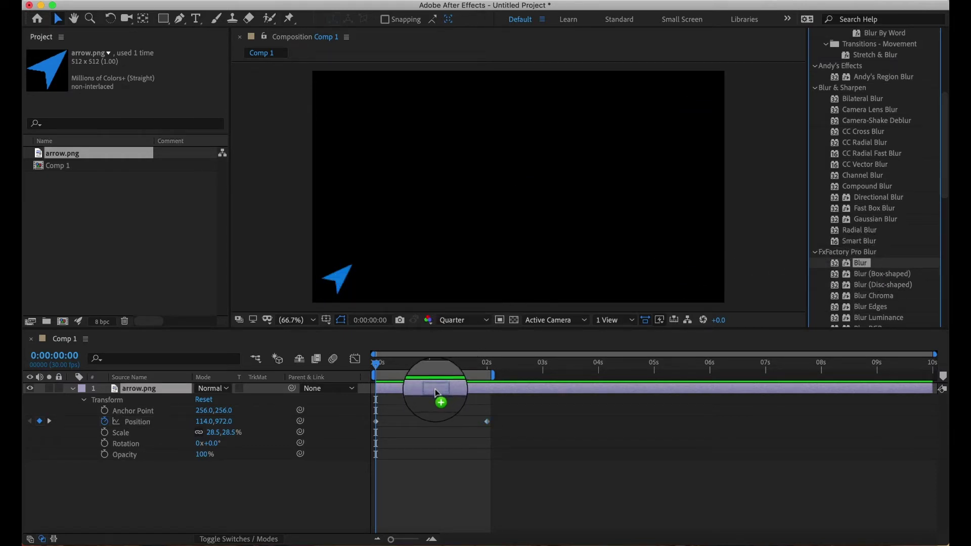
left_click_drag(861, 263, 436, 390)
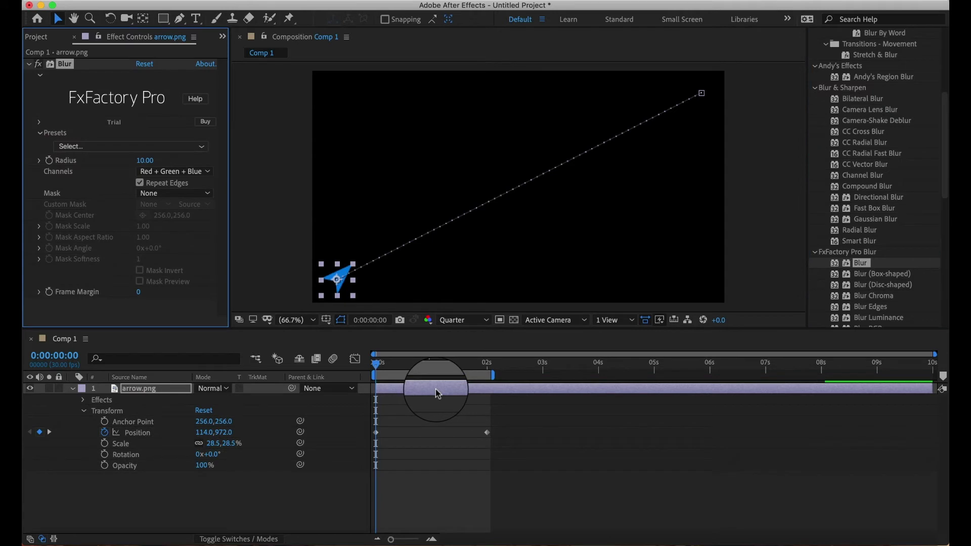
left_click(40, 77)
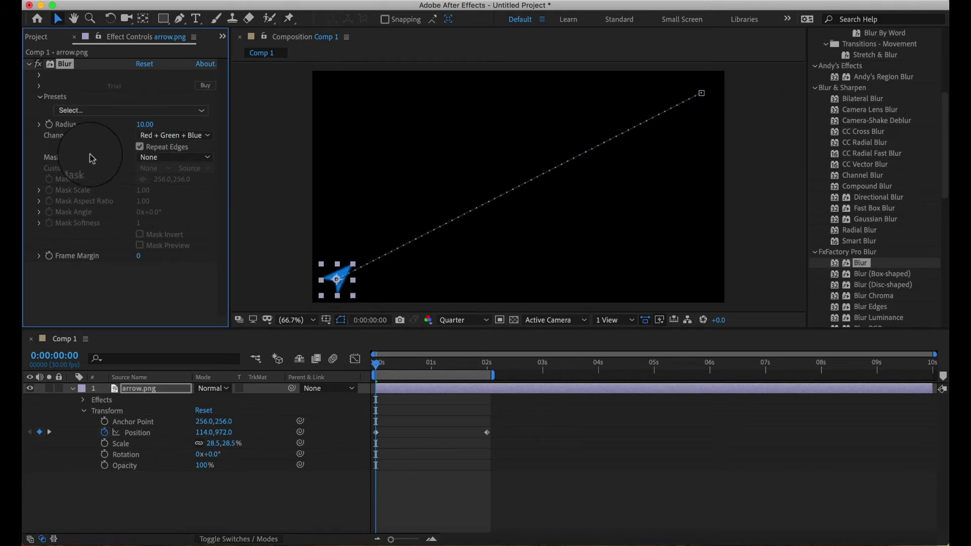
left_click(139, 126)
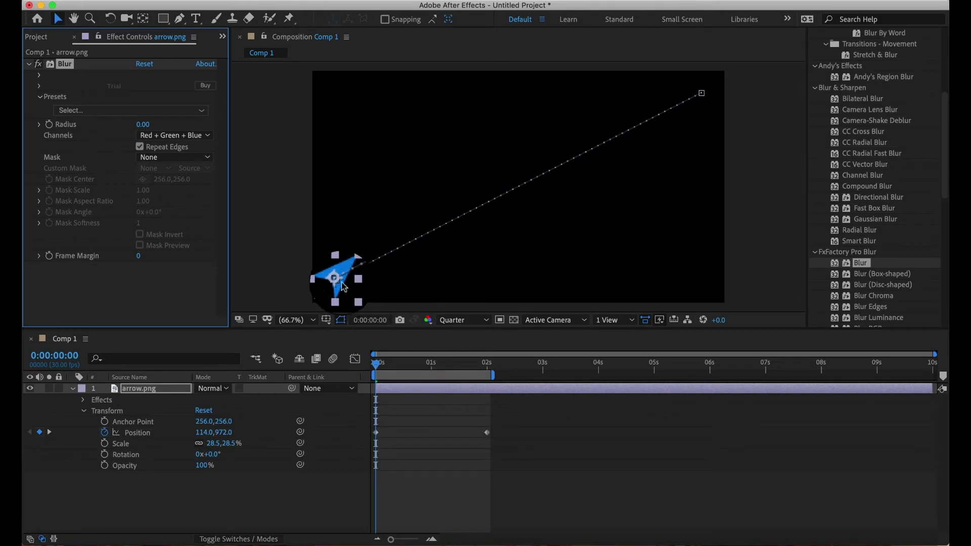
Enable keyframing for the Blur Radius at 2 seconds and set it to 100 there.
left_click(377, 366)
left_click_drag(376, 366, 489, 372)
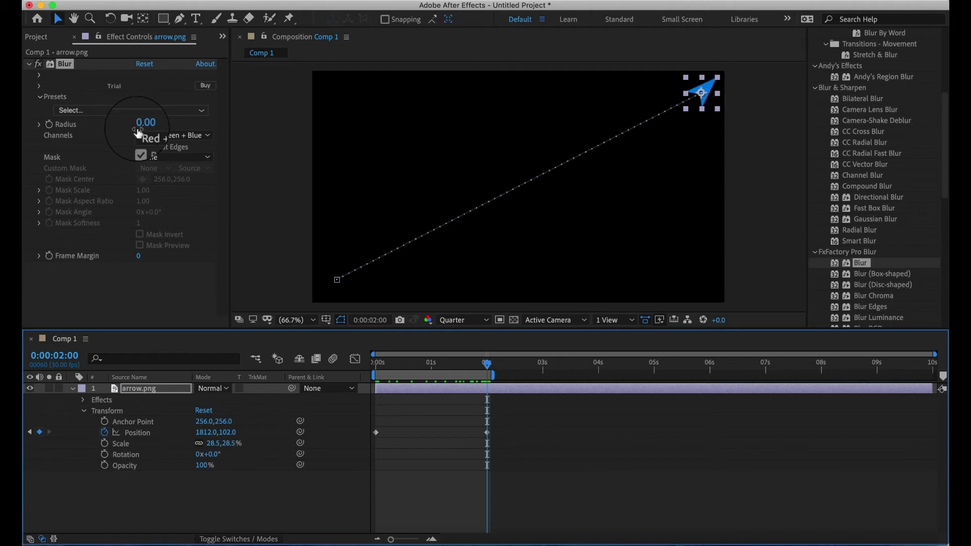
left_click(50, 127)
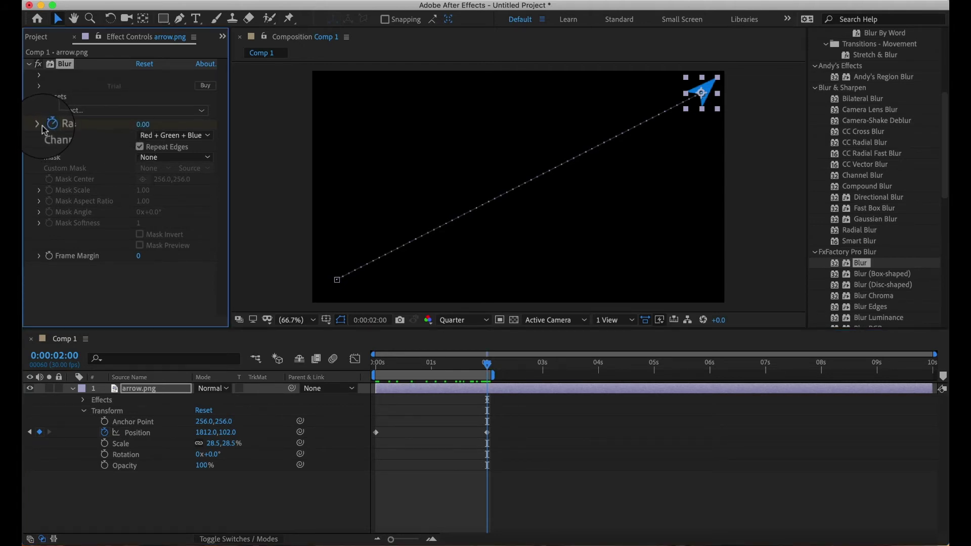
left_click(39, 124)
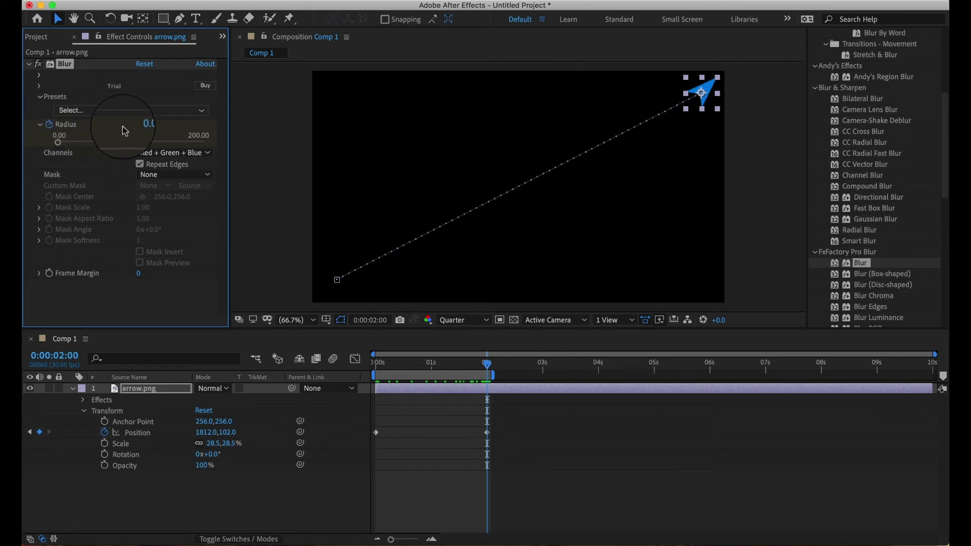
left_click(138, 126)
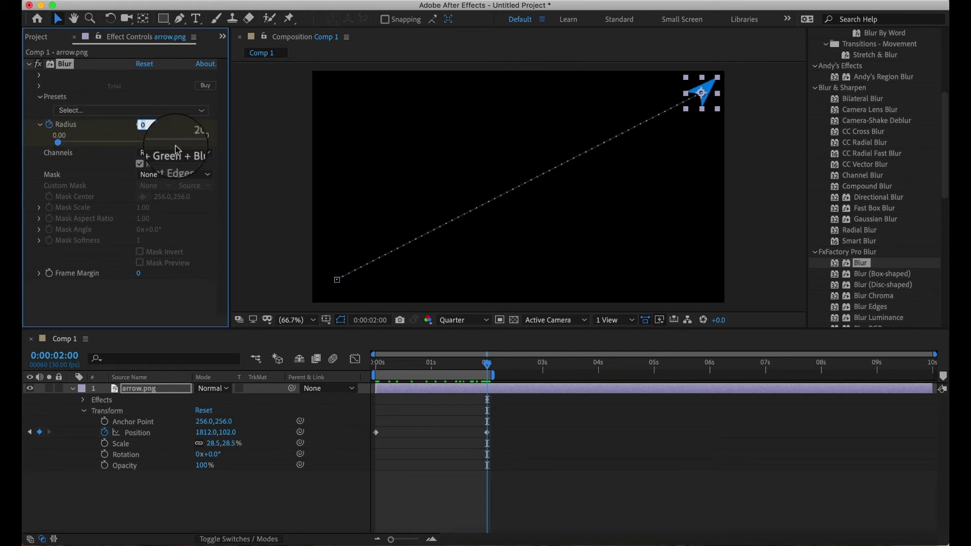
type("100.00")
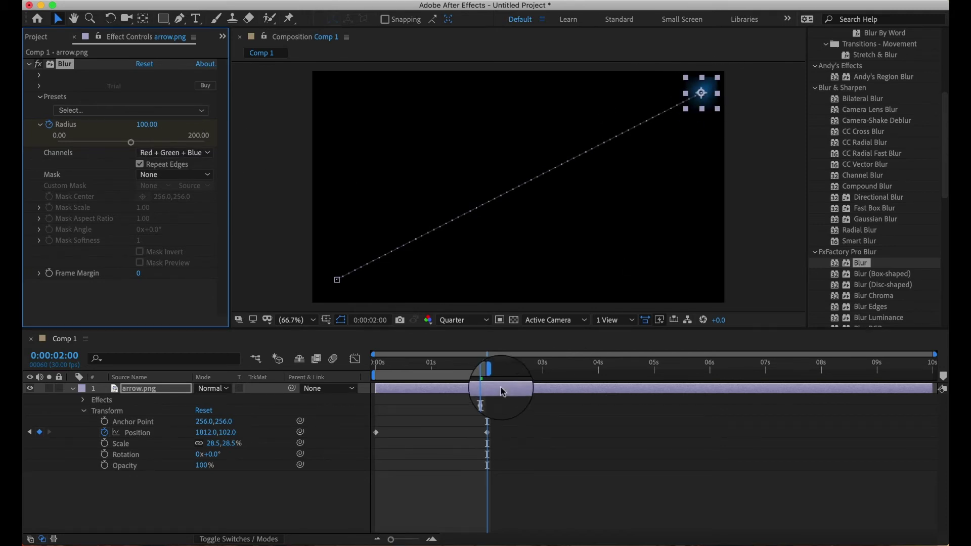
Set a Blur Radius keyframe of 0 at the start of the composition.
left_click_drag(488, 363, 362, 368)
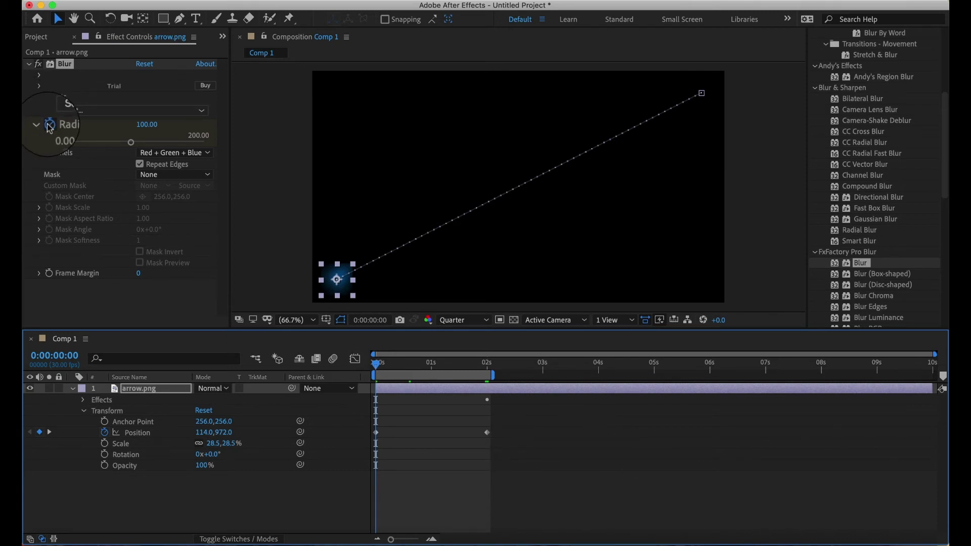
left_click(146, 126)
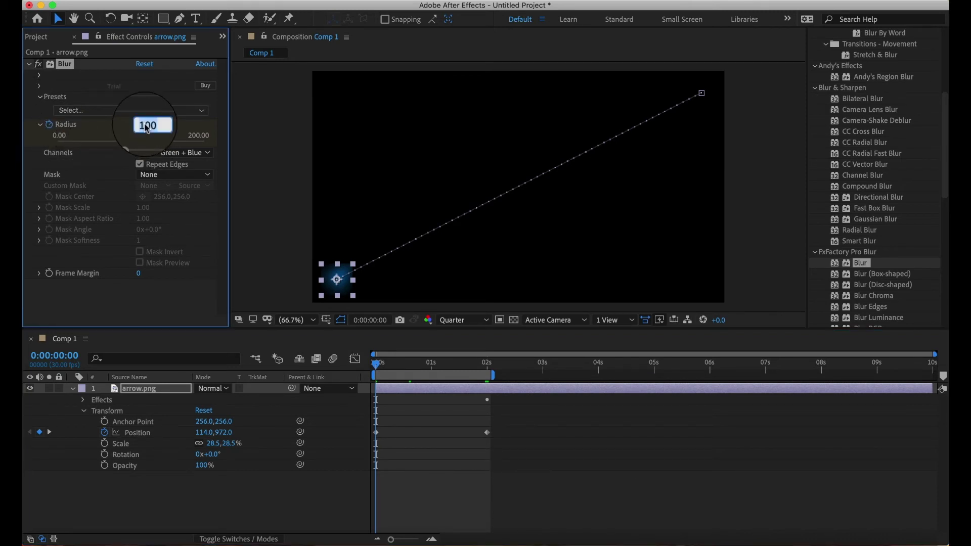
type("0.")
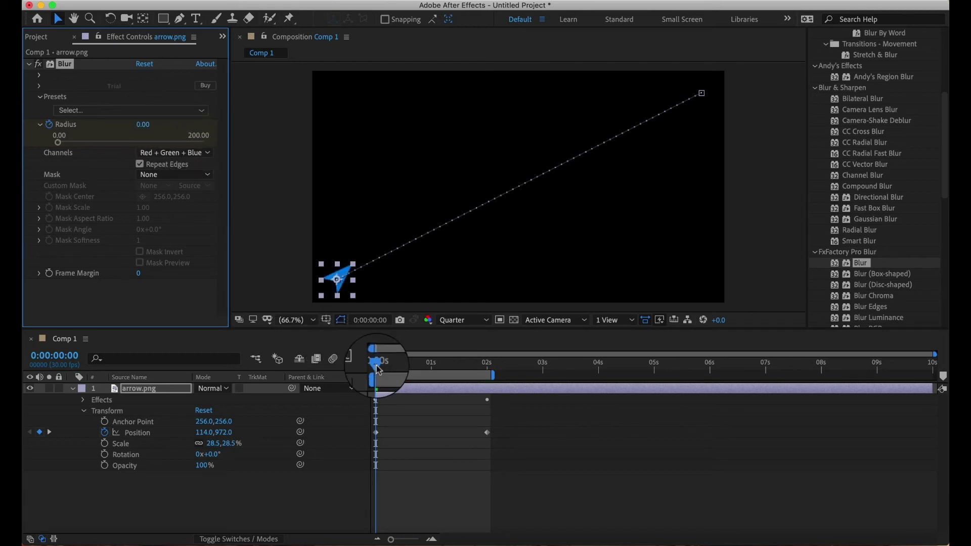
Preview the arrow's combined movement and blur animation from the start.
mouse_move(422, 365)
left_mouse_down()
mouse_move(542, 366)
mouse_move(429, 364)
left_mouse_up()
key("Home")
key("space")
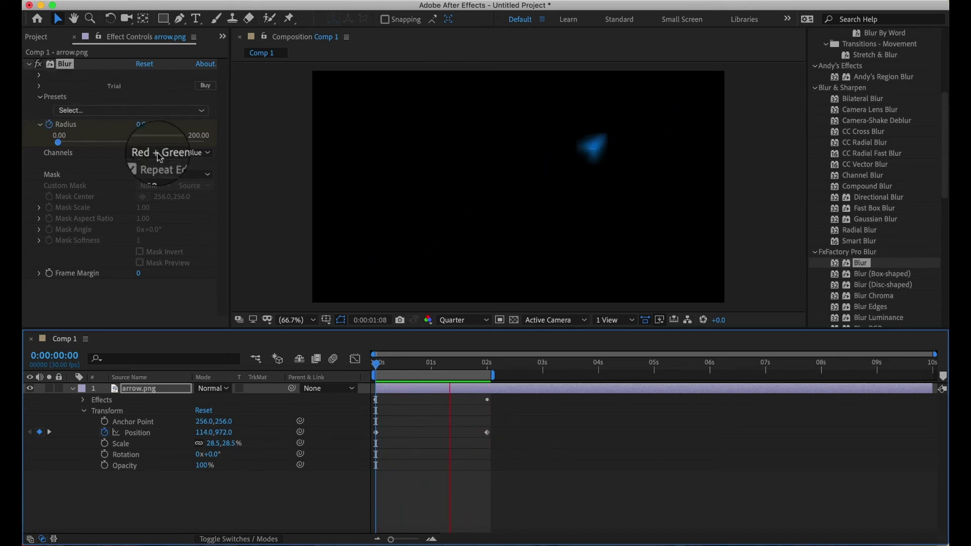
Expand the arrow layer's effects in the timeline.
left_click(85, 399)
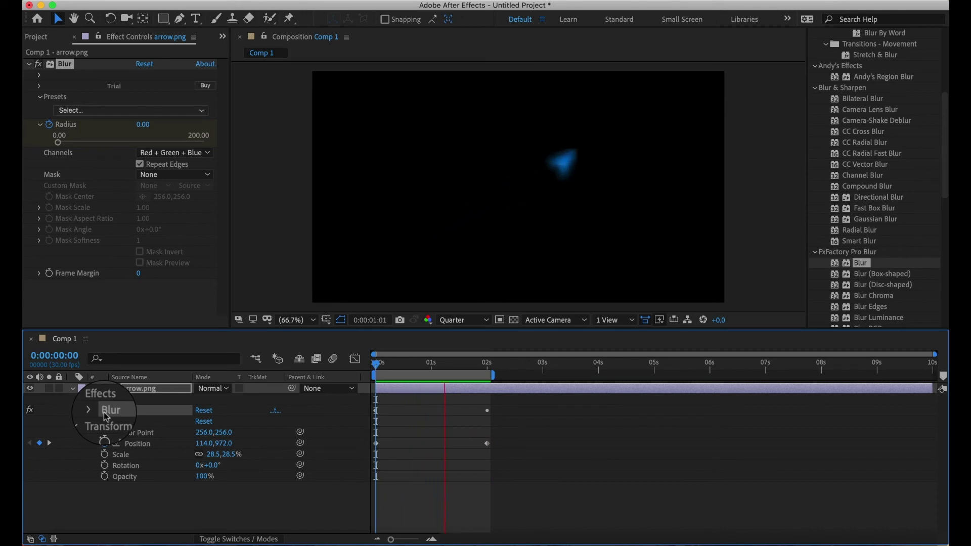